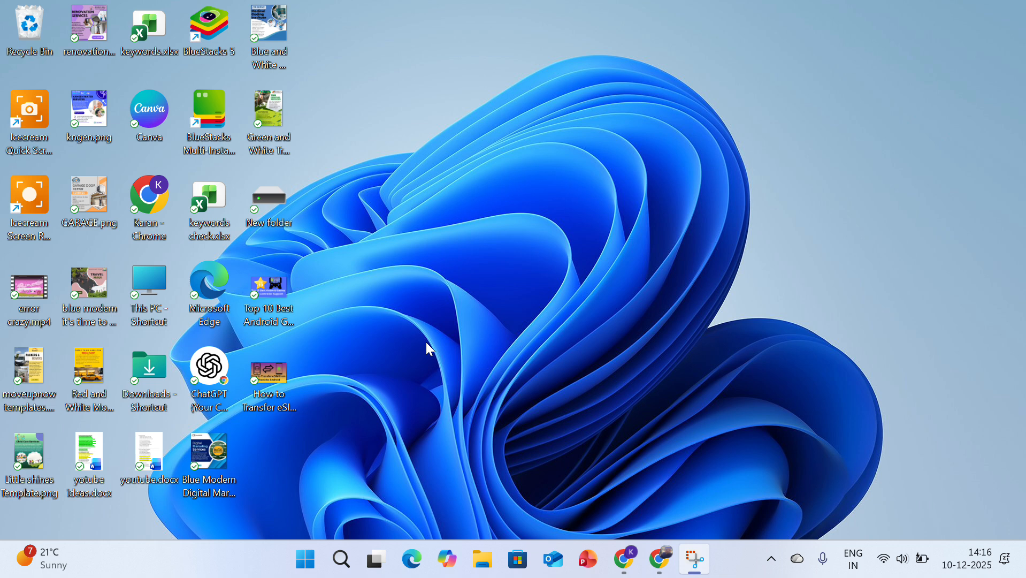
Search Windows for "task" and open Task Scheduler
click(305, 559)
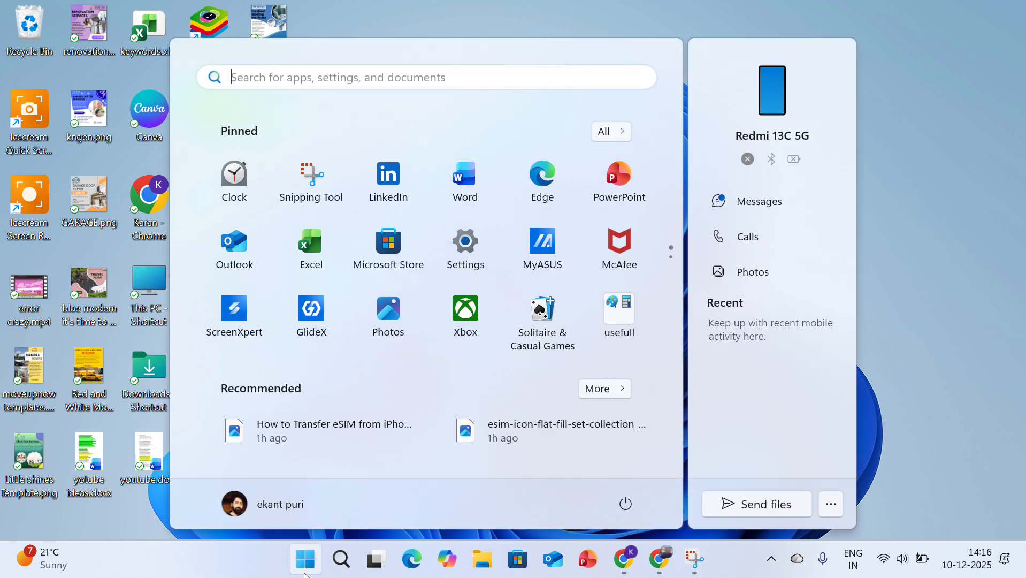
text(task)
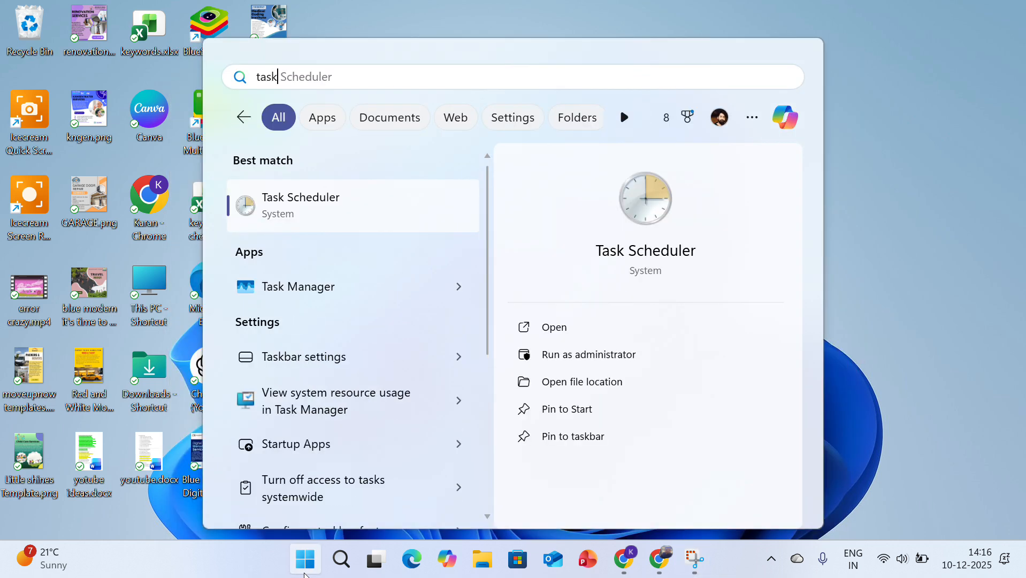
click(383, 209)
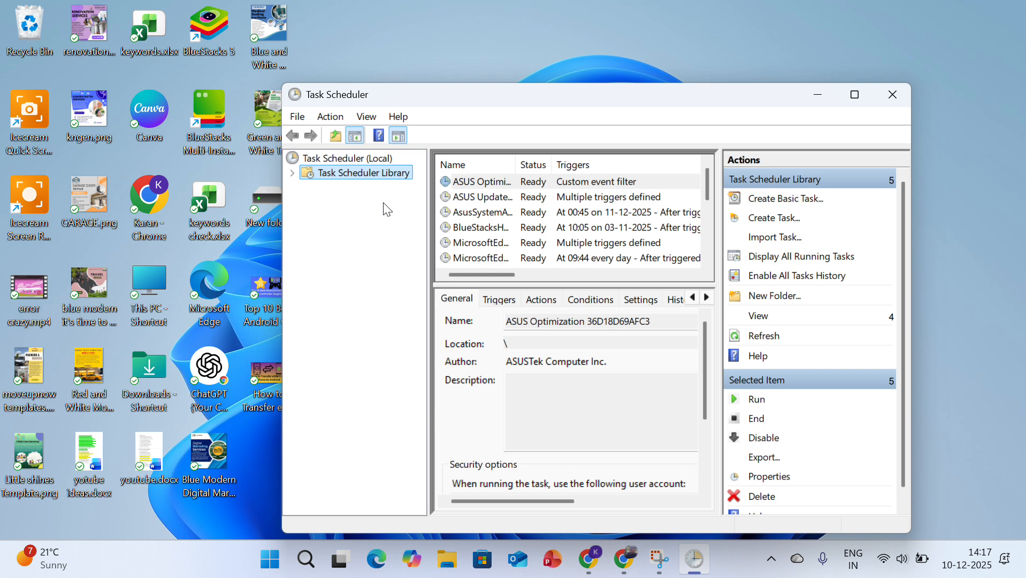
Start a new basic task and name it "open notepad automatically"
click(797, 202)
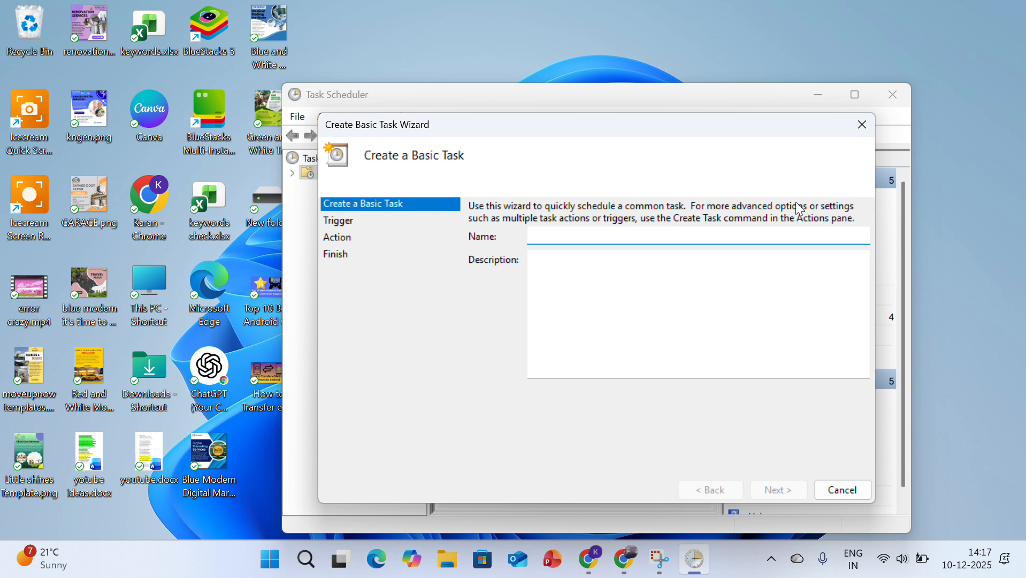
text(open)
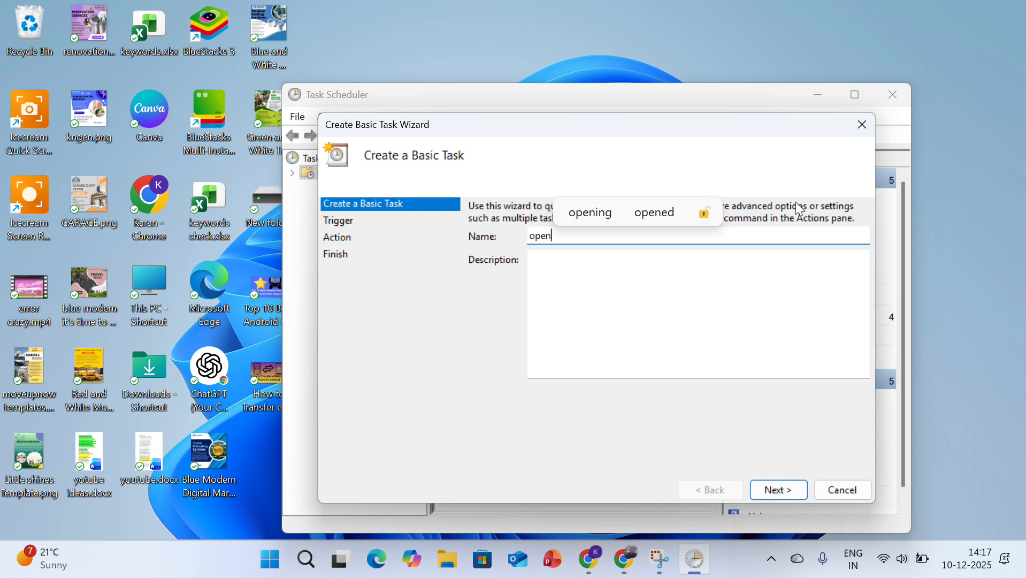
text( notep)
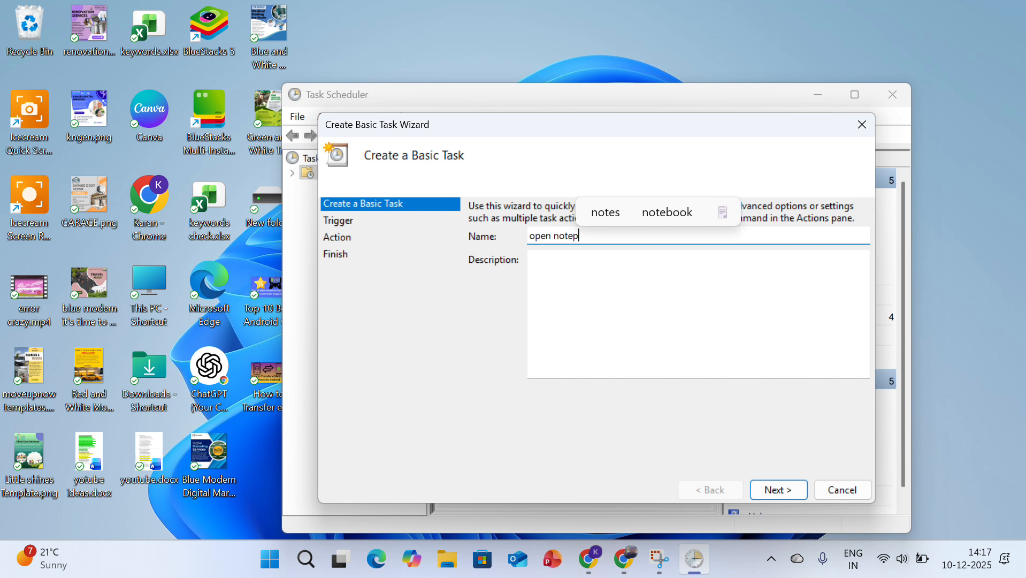
text(ad au)
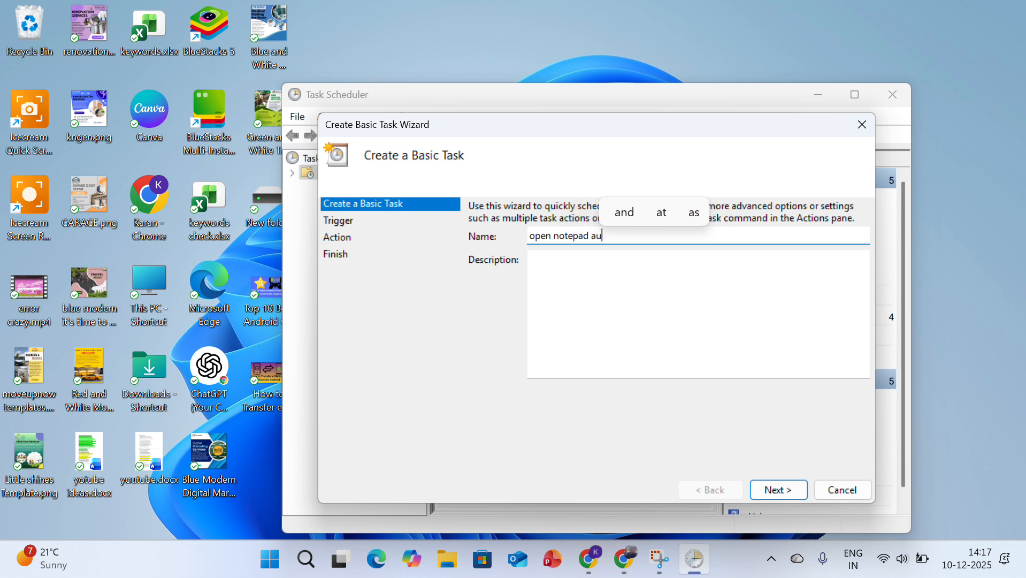
text(tomat)
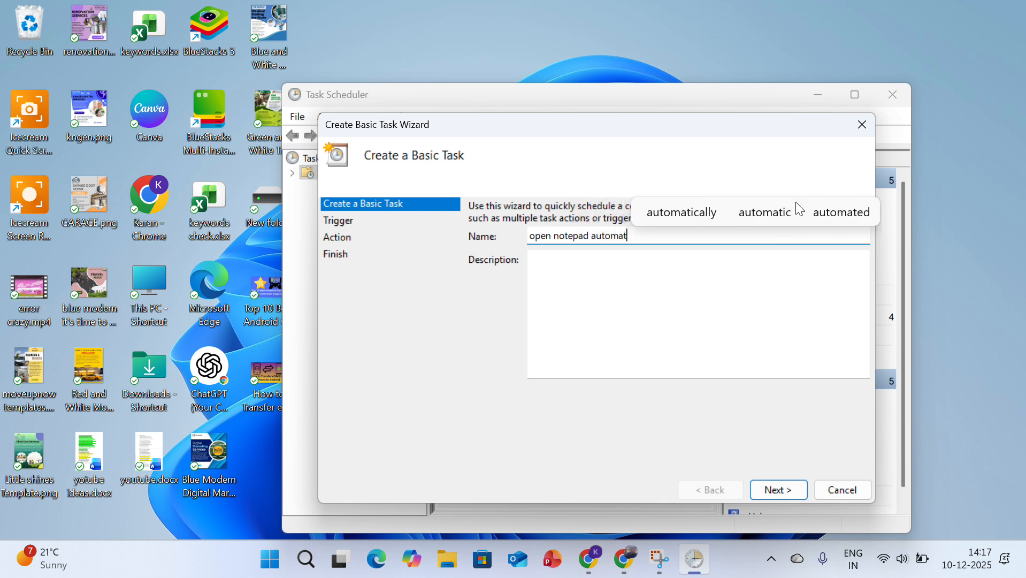
text(ically)
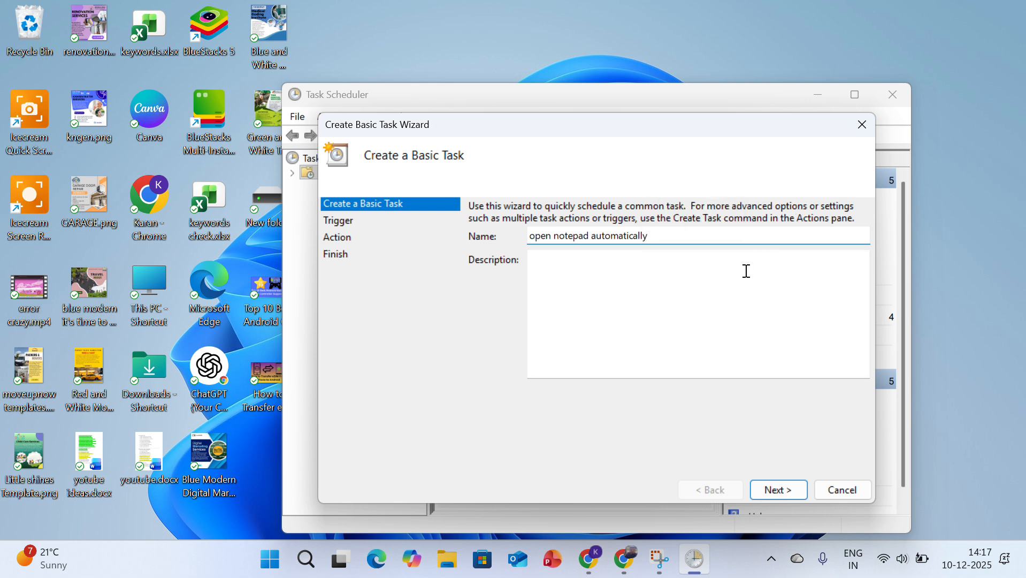
click(781, 490)
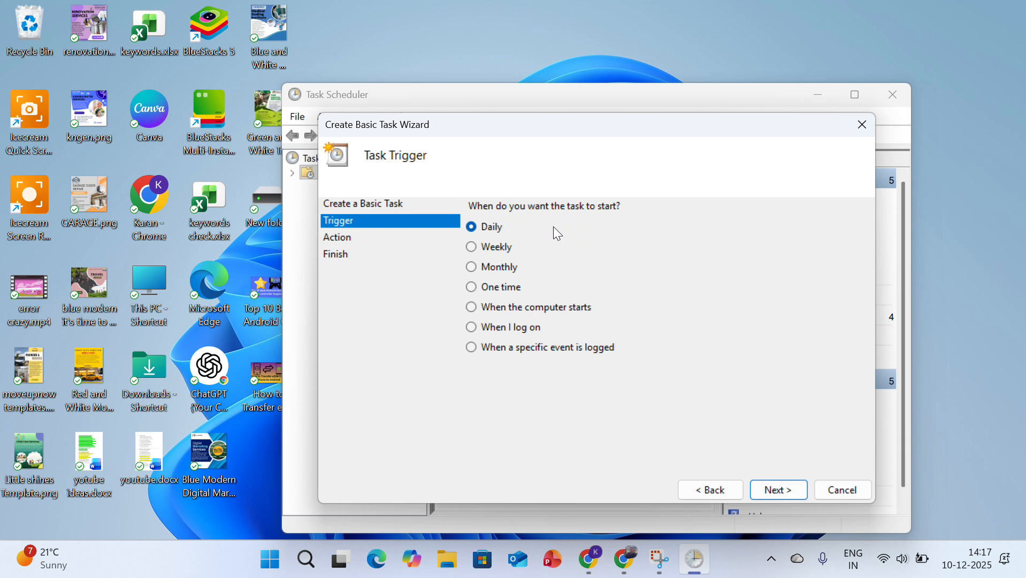
Give the task a Daily trigger starting 10-12-2025 at 14:17 and recurring every 1 day
click(784, 490)
click(783, 491)
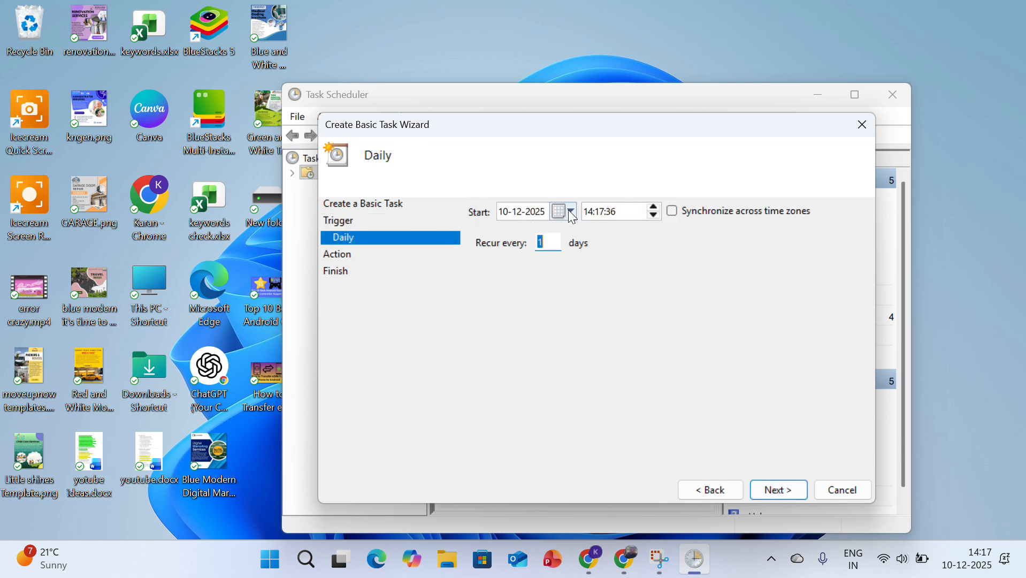
click(660, 205)
click(767, 491)
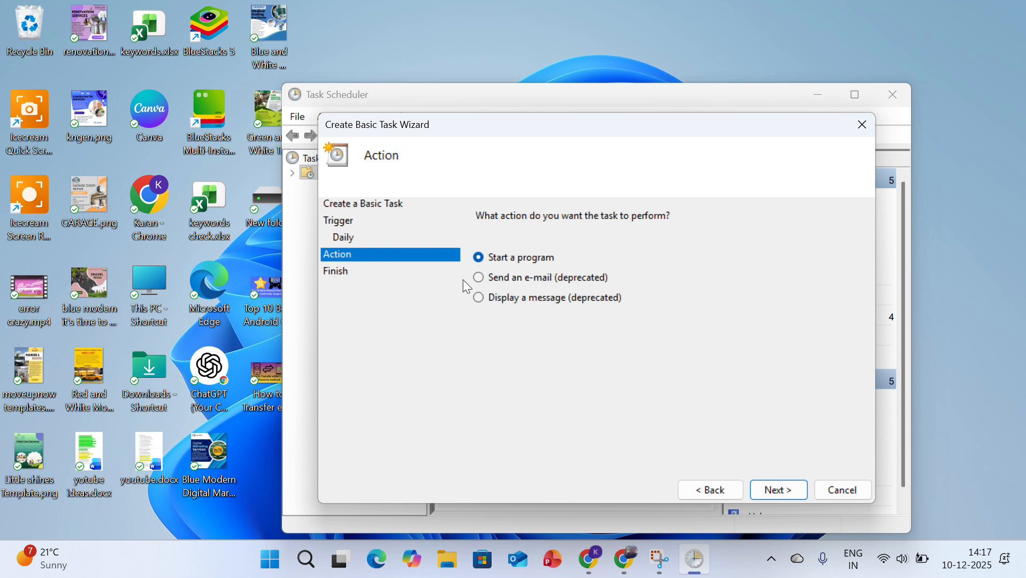
Set the task's action to start the program C:\Windows\System32\notepad.exe and continue to the summary
click(791, 495)
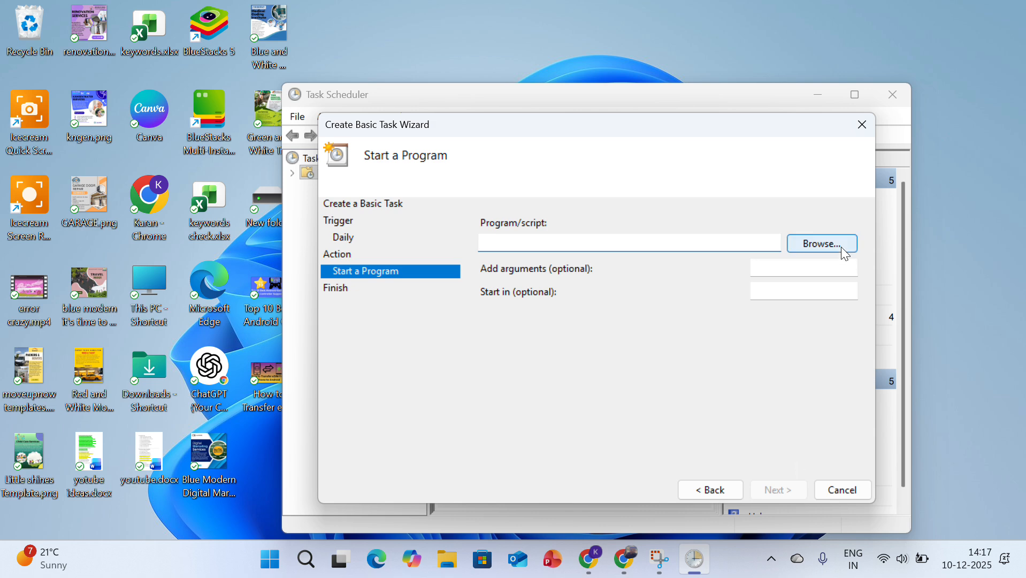
click(822, 243)
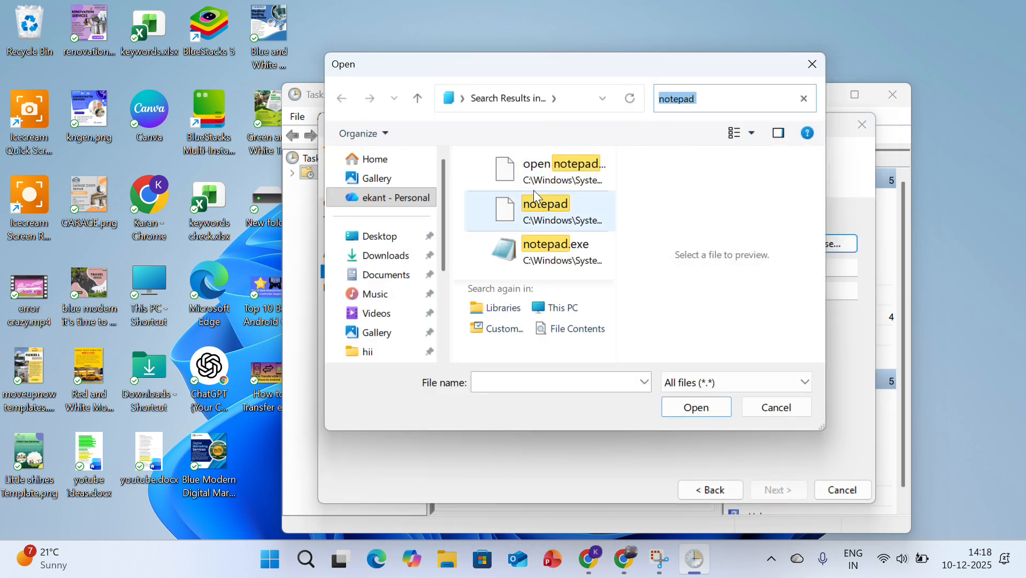
click(545, 258)
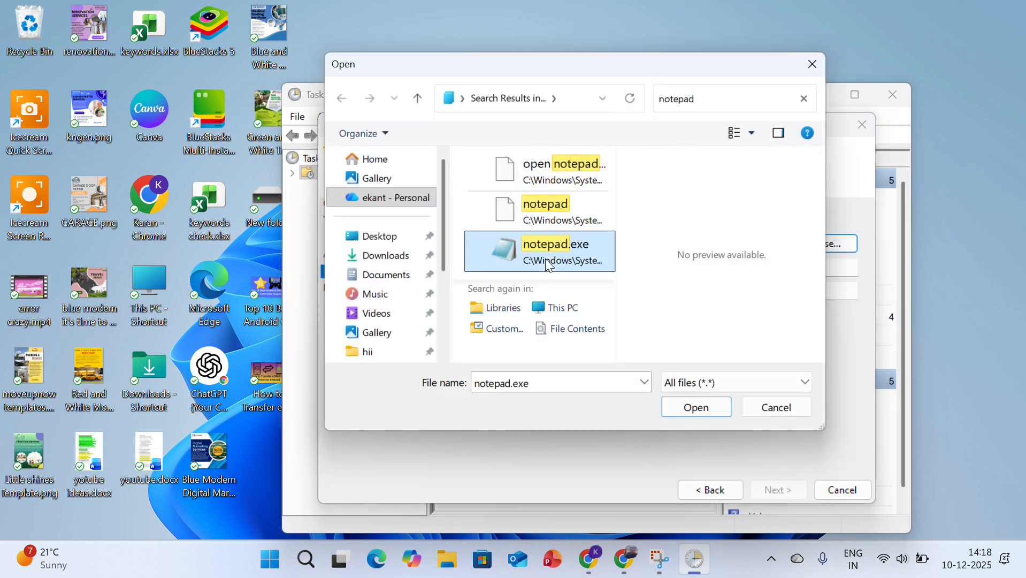
click(710, 410)
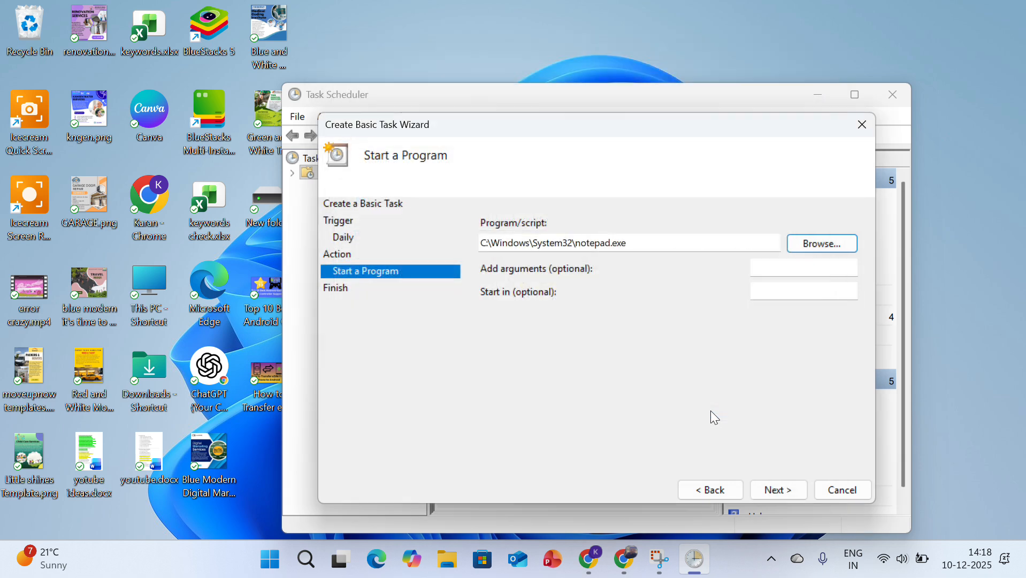
click(790, 497)
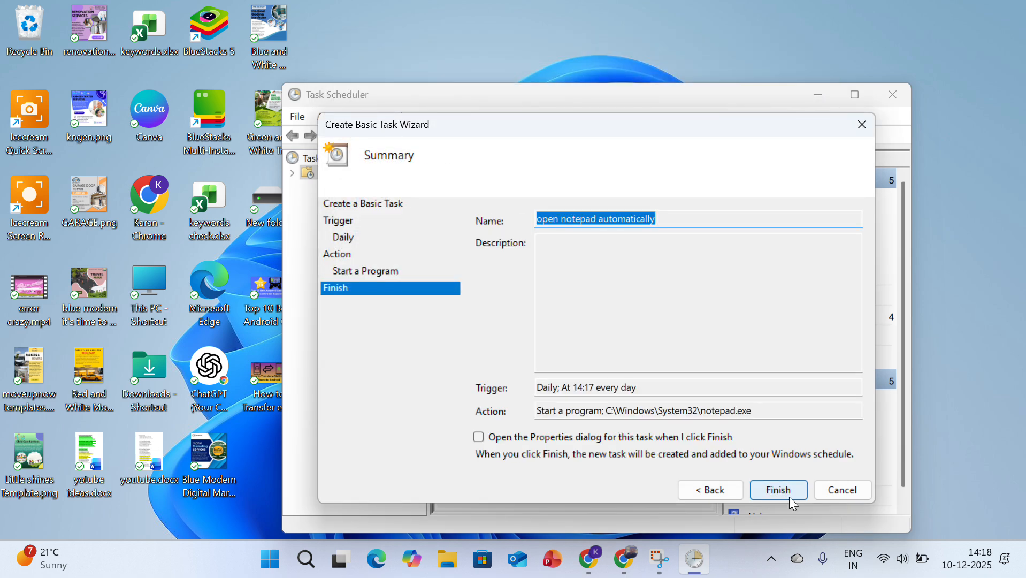
Try to create the task under the name "open notepad automatically"
click(790, 498)
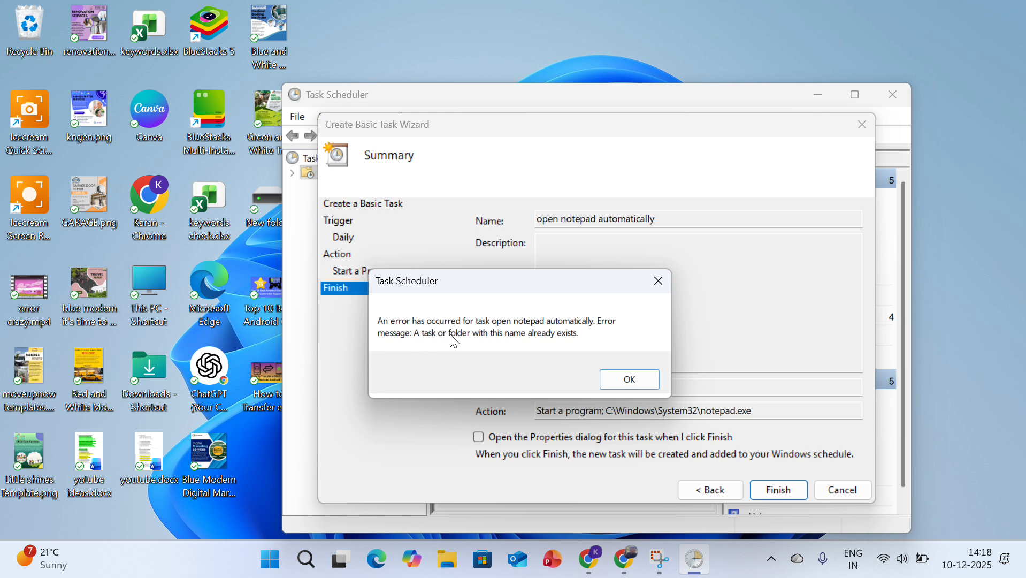
click(626, 385)
click(681, 222)
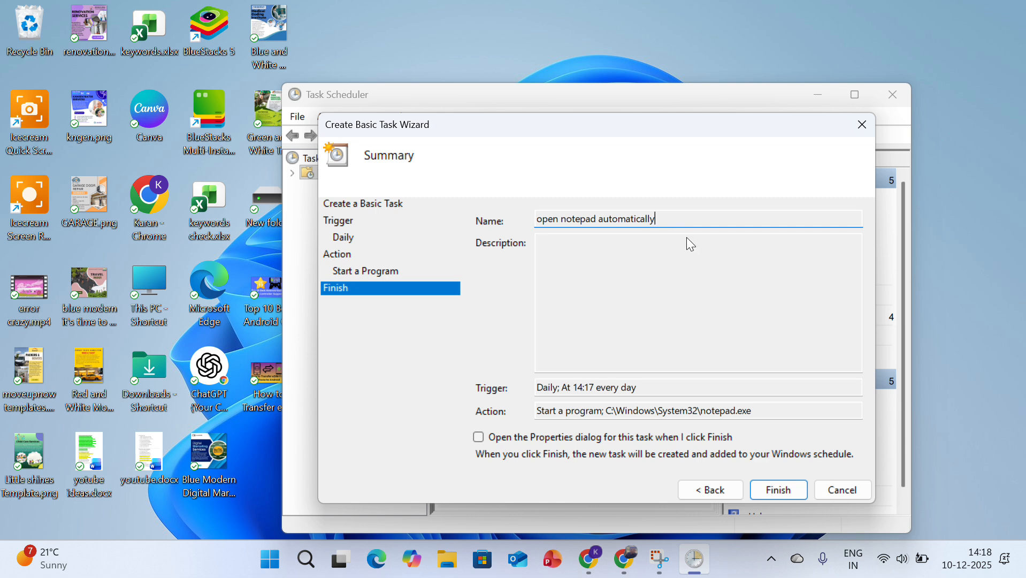
click(779, 489)
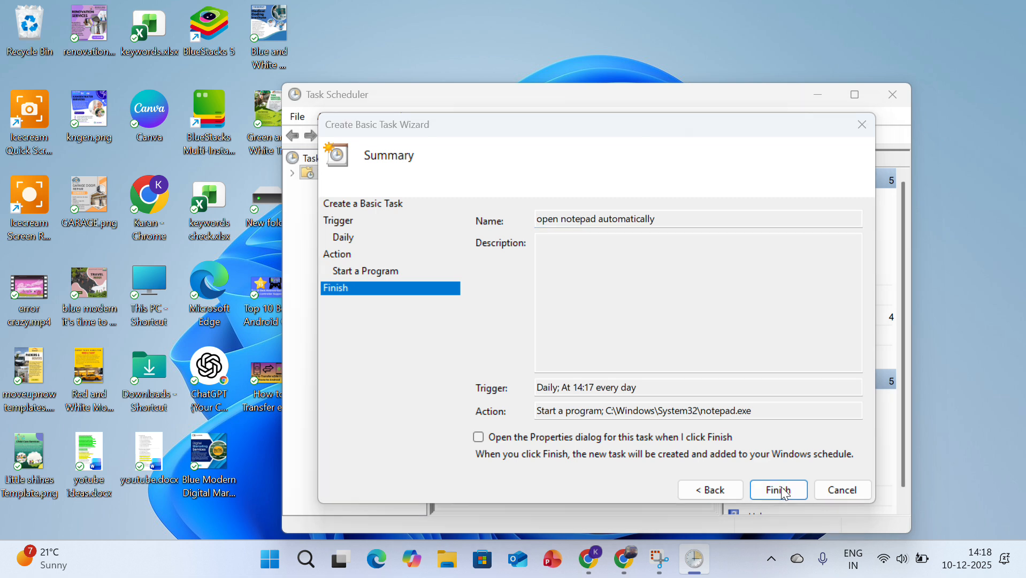
click(628, 380)
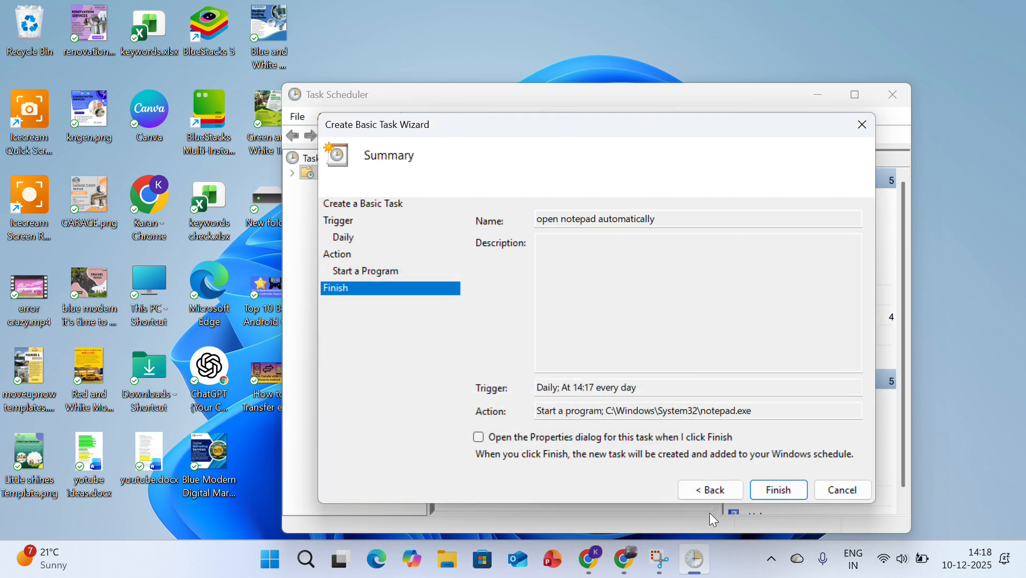
Return to the wizard's first page and shorten the task name to "open notepad"
click(712, 489)
click(712, 488)
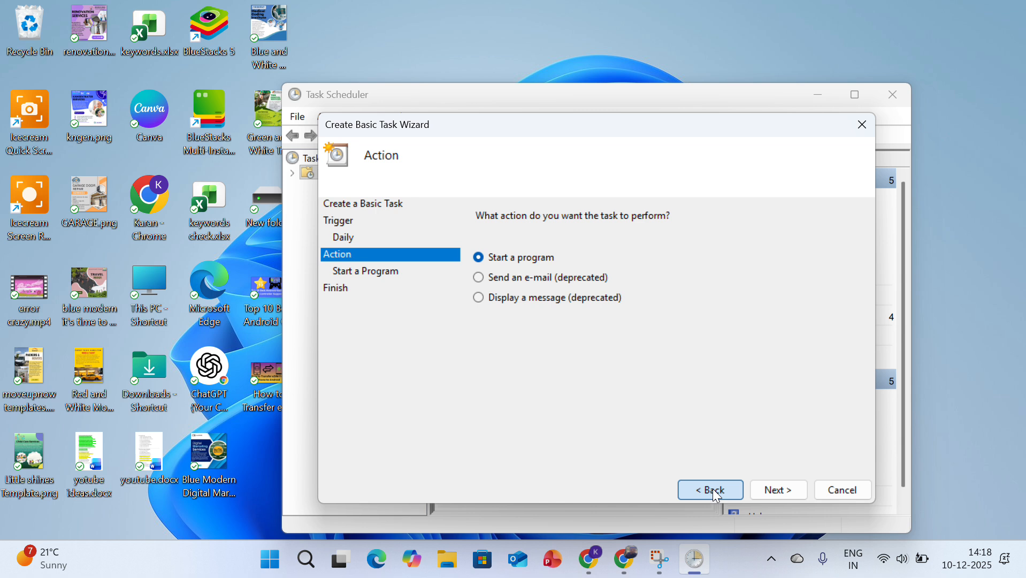
click(712, 488)
click(712, 488)
click(712, 489)
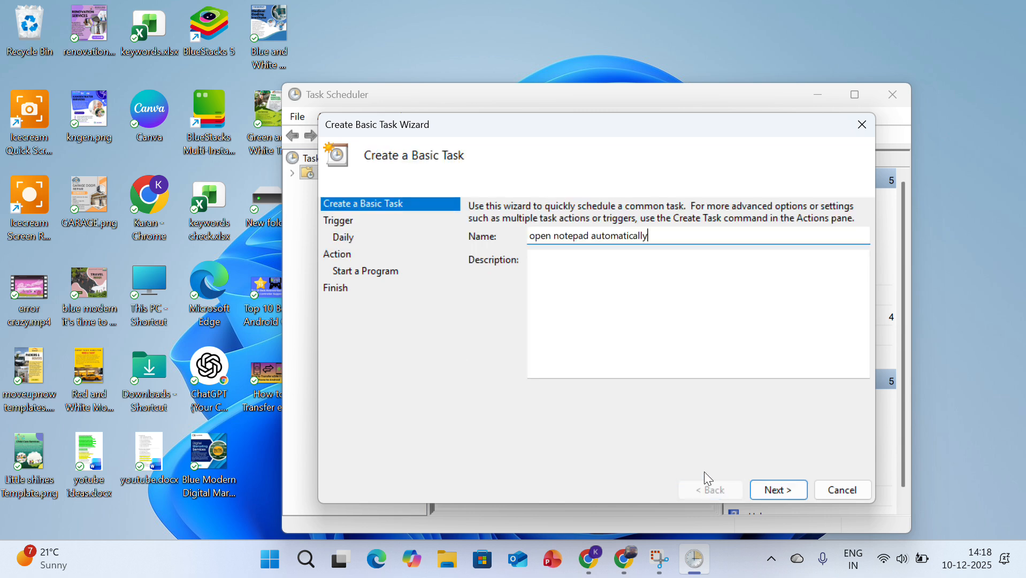
key(BackSpace)
key(BackSpace)
key(BackSpace)
key(BackSpace)
key(BackSpace)
key(BackSpace)
key(BackSpace)
key(BackSpace)
key(BackSpace)
key(BackSpace)
key(BackSpace)
key(BackSpace)
key(BackSpace)
Keep the daily trigger and Notepad action, and finish creating the task
click(791, 488)
click(792, 488)
click(793, 488)
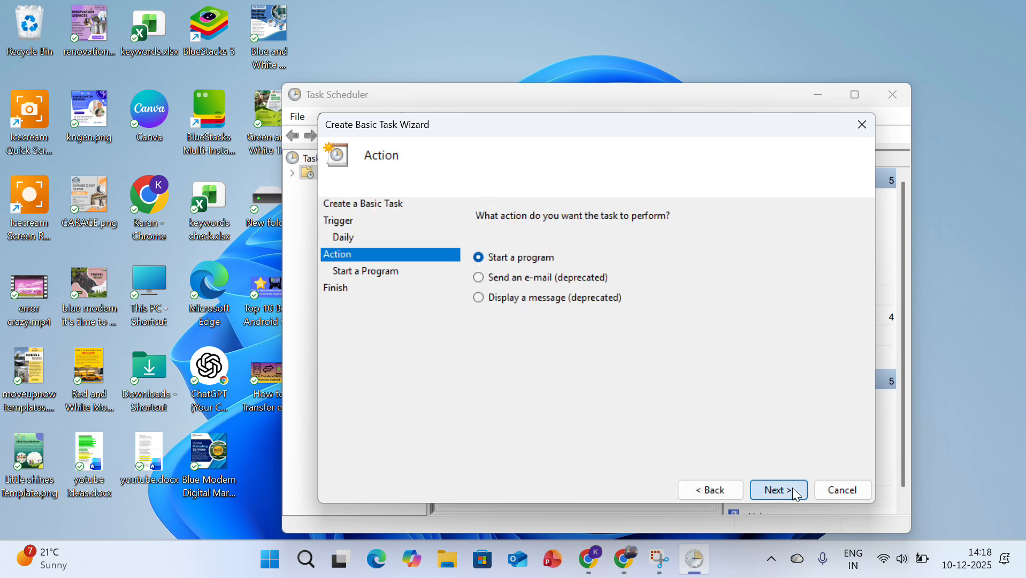
click(793, 489)
click(793, 489)
click(793, 489)
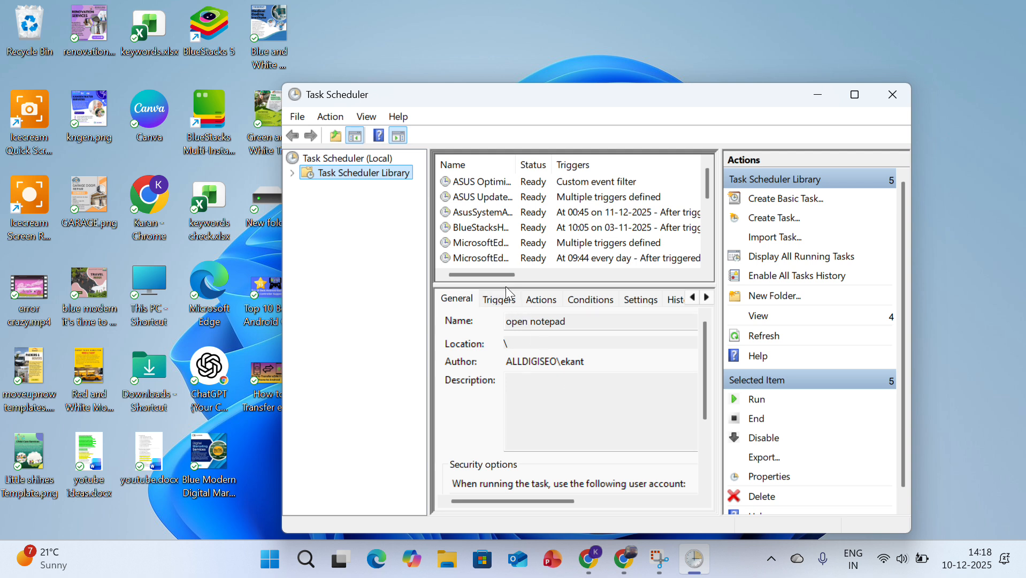
Find the open notepad task in the Task Scheduler Library list and check its status and trigger
click(499, 271)
drag(499, 270, 516, 267)
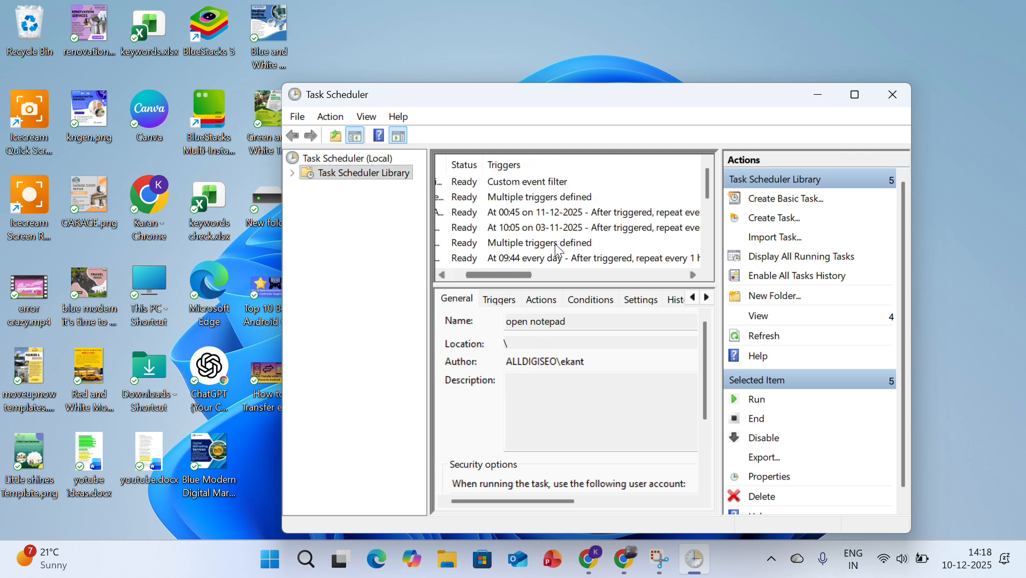
drag(712, 188, 720, 259)
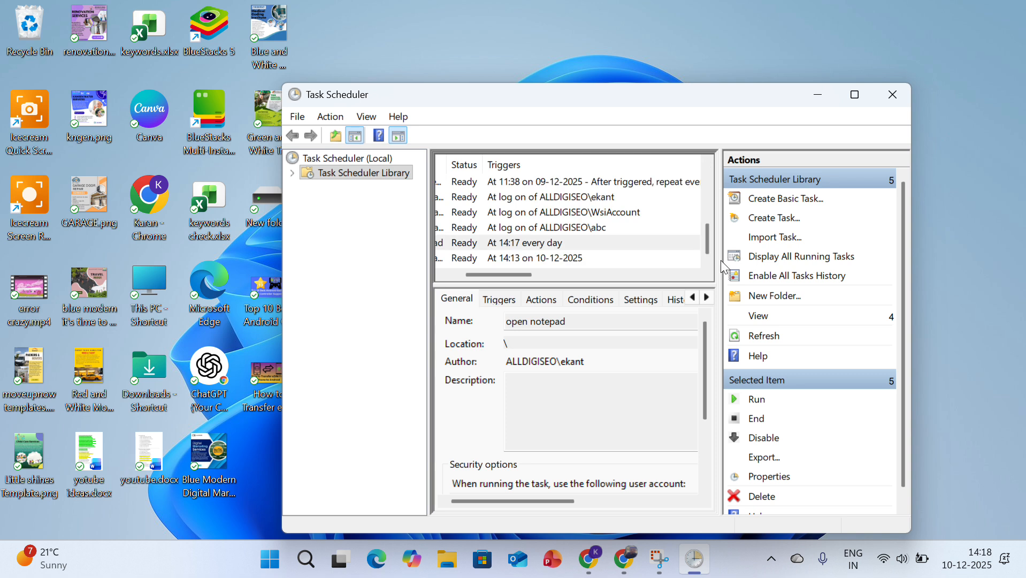
drag(511, 276, 451, 261)
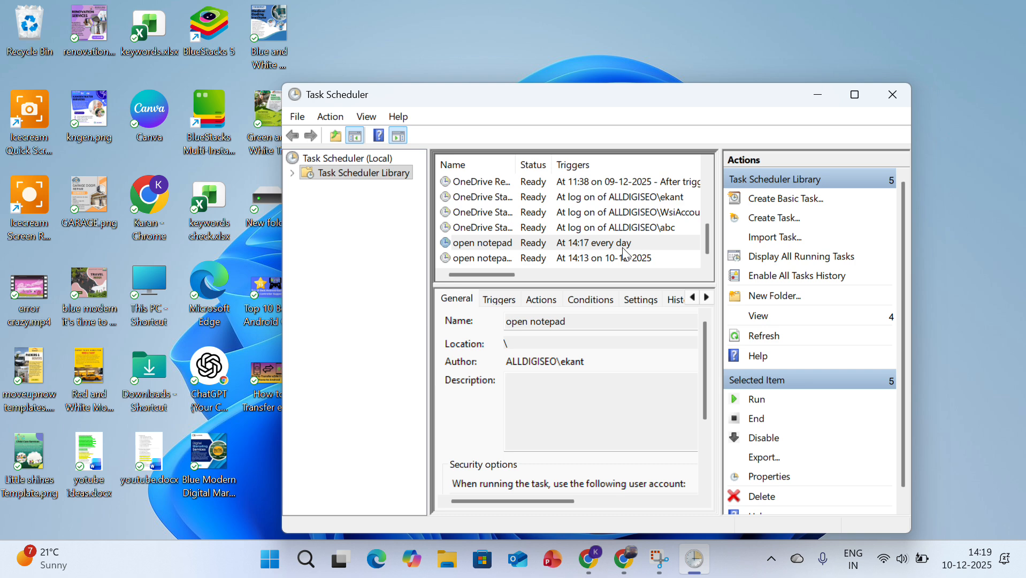
Start another basic task and name it "auto remp"
click(776, 204)
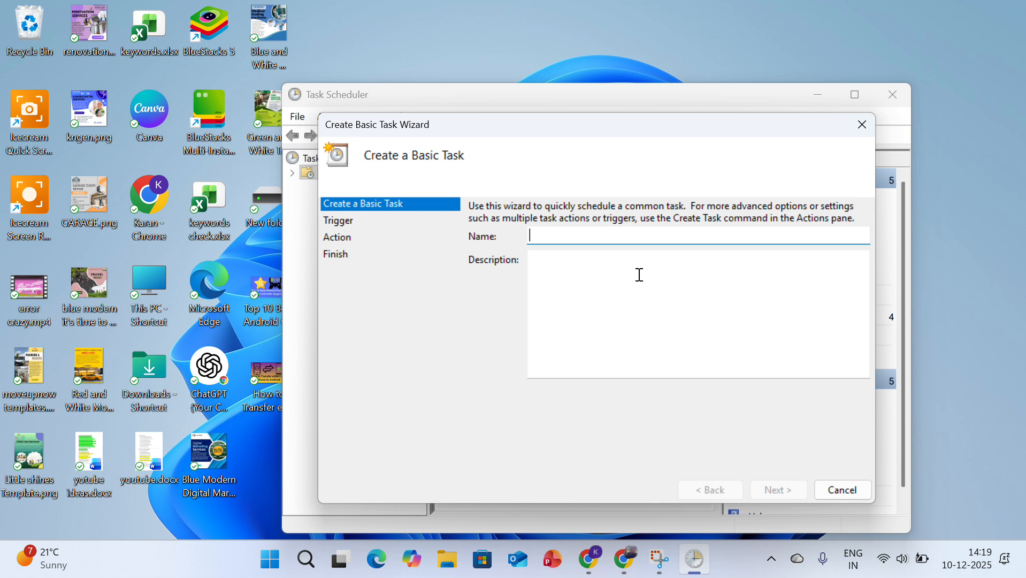
text(auto r)
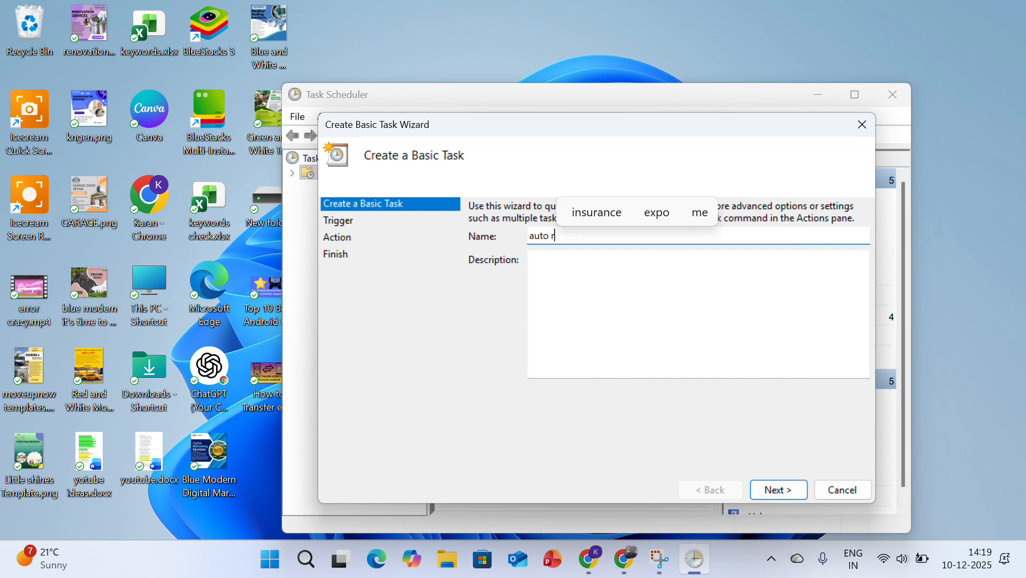
text(emp)
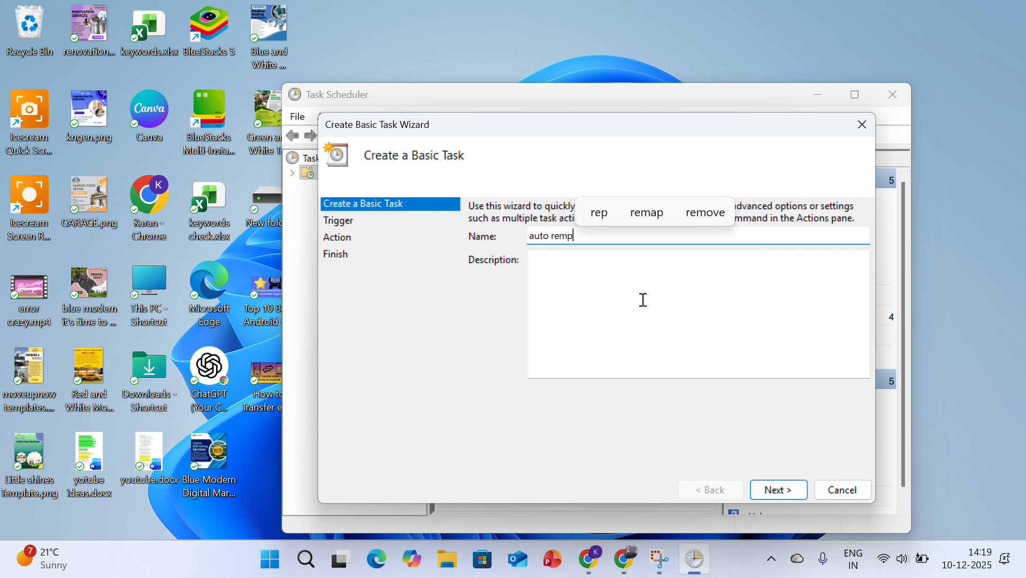
click(780, 490)
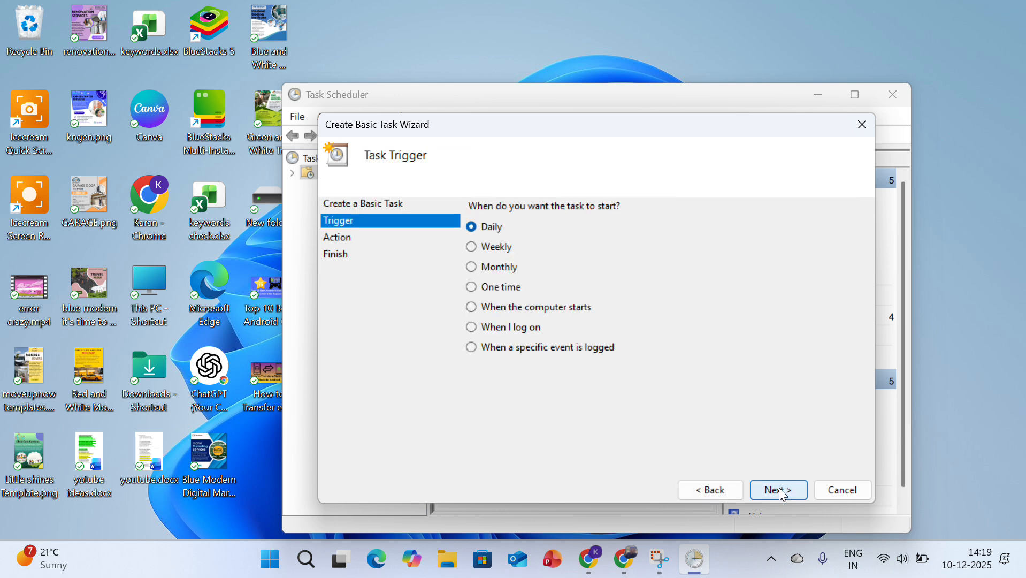
Set the auto remp task's trigger to weekly, recurring every 1 week on Sunday
click(472, 247)
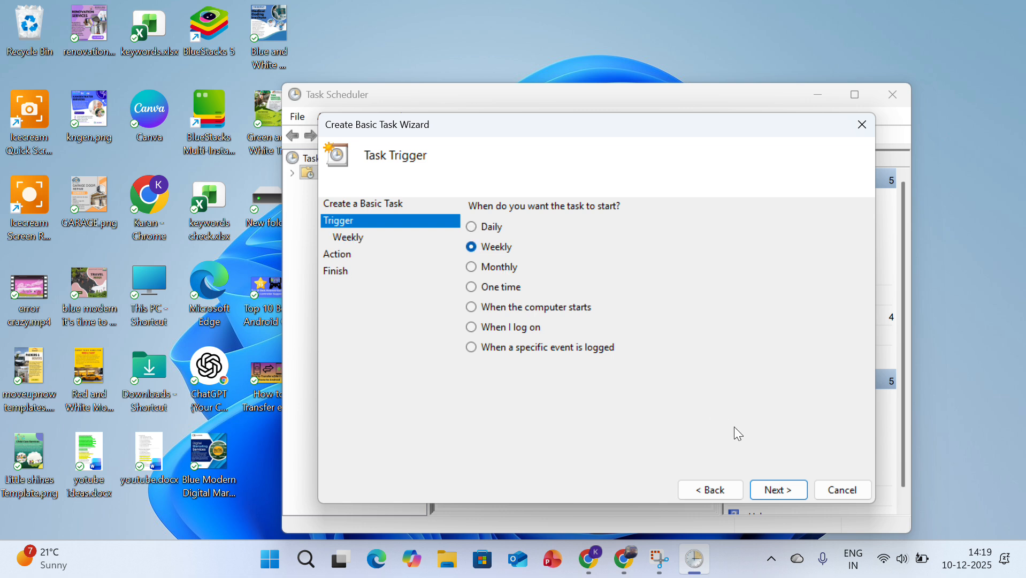
click(787, 495)
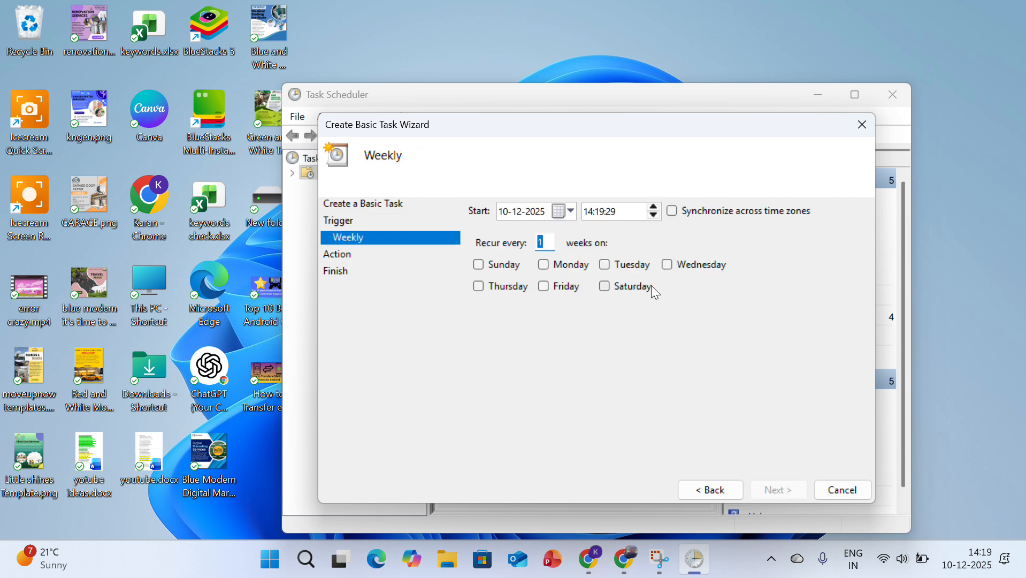
click(481, 266)
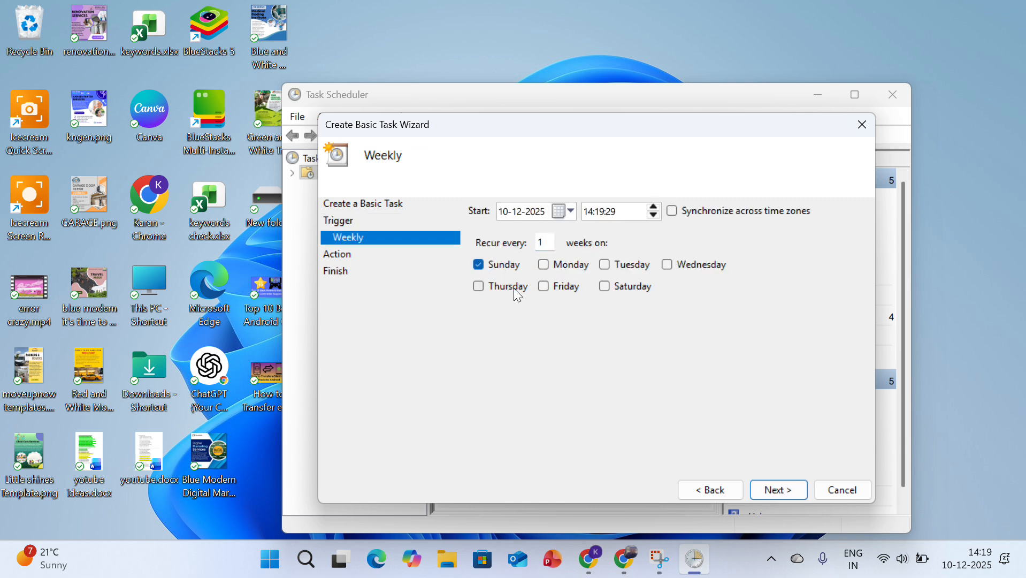
click(788, 495)
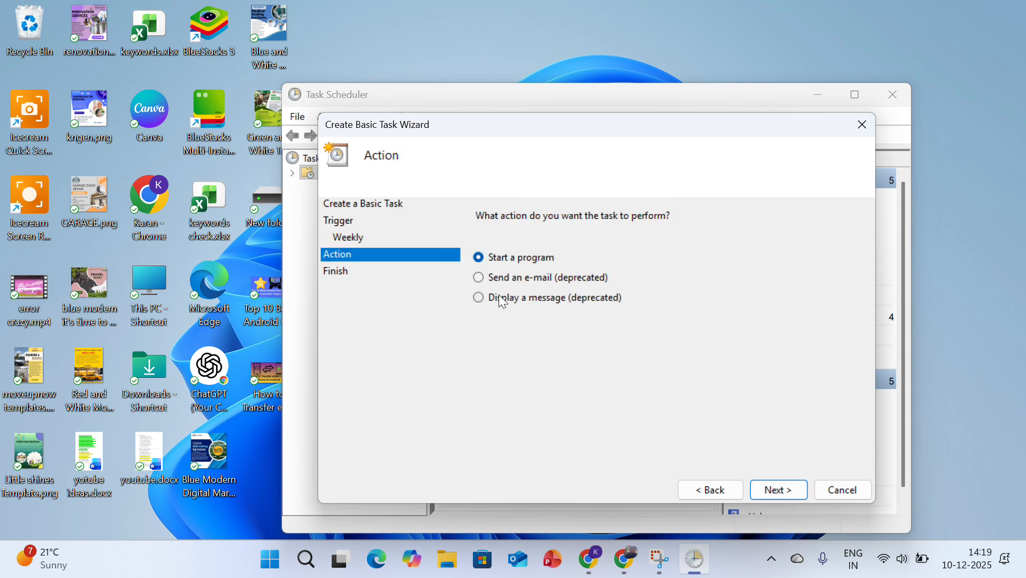
Set the task to start cmd.exe with the arguments /c del /q C:\Windows\Temp\*.*, review the summary, and cancel the wizard
click(781, 489)
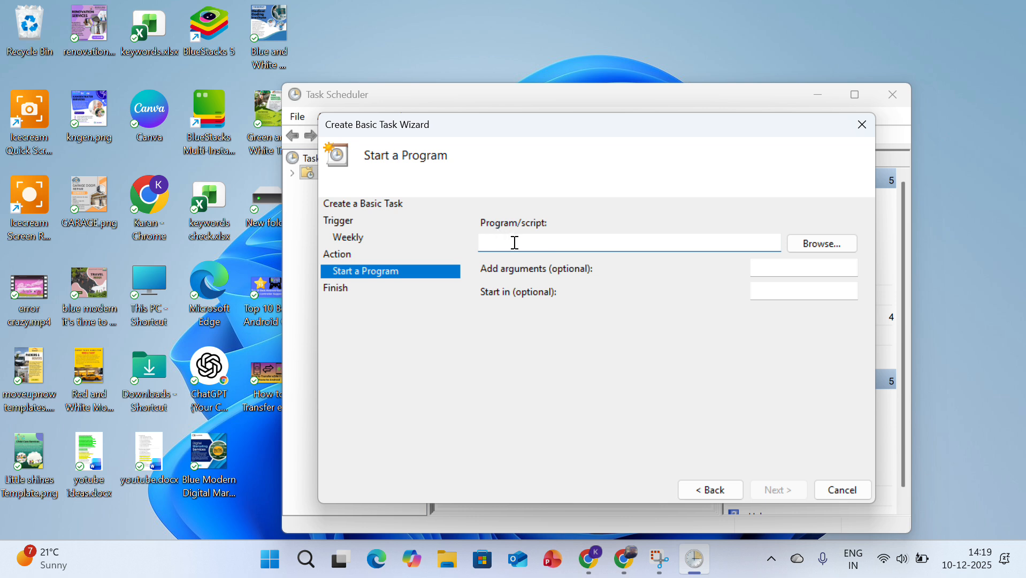
text(cmd.exe)
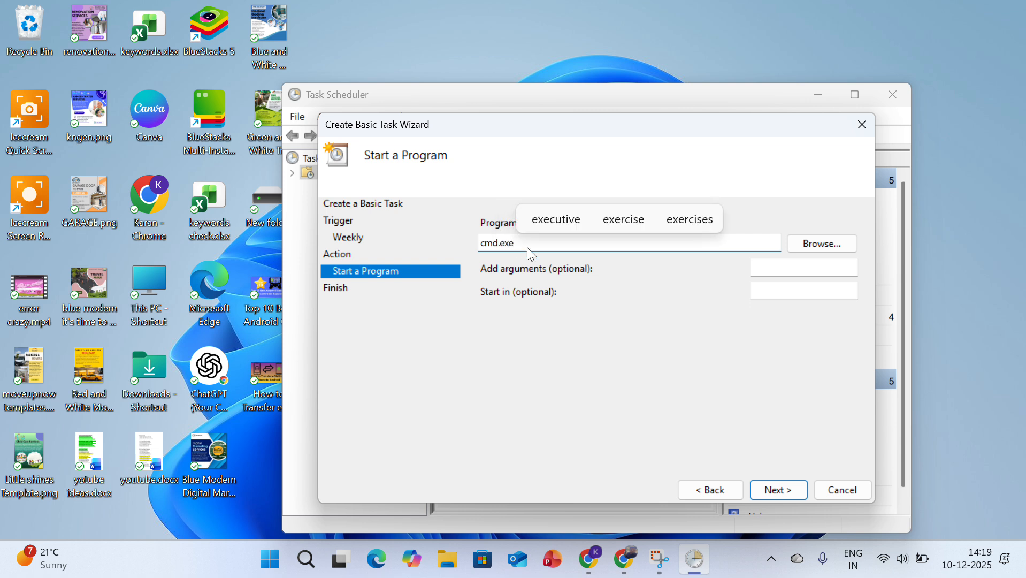
click(770, 266)
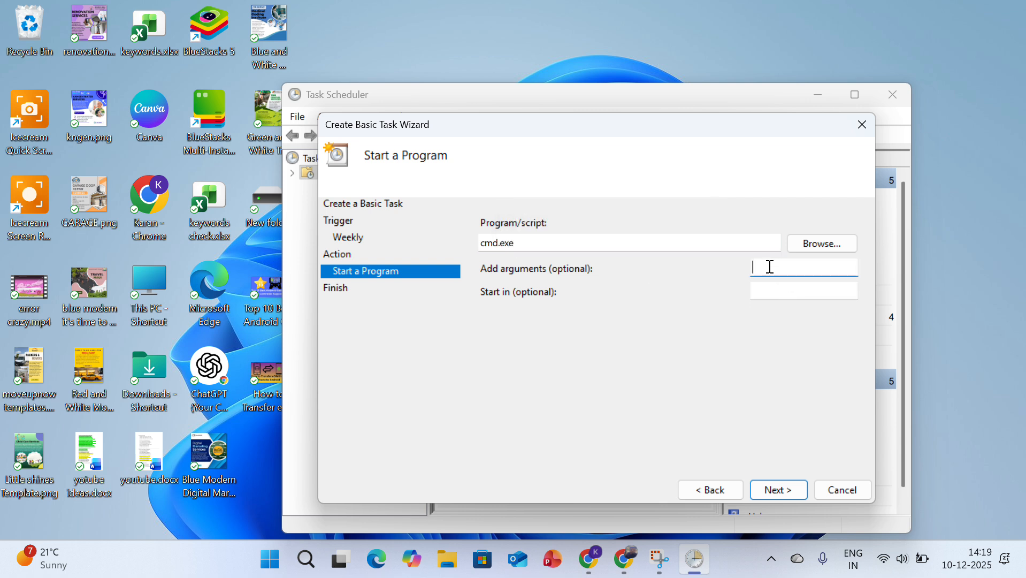
click(429, 27)
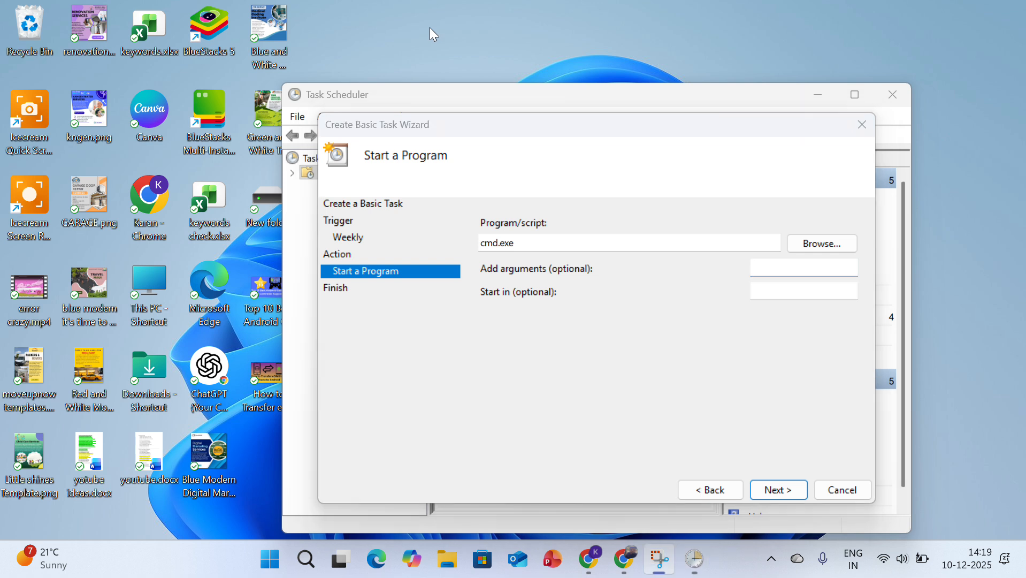
click(769, 266)
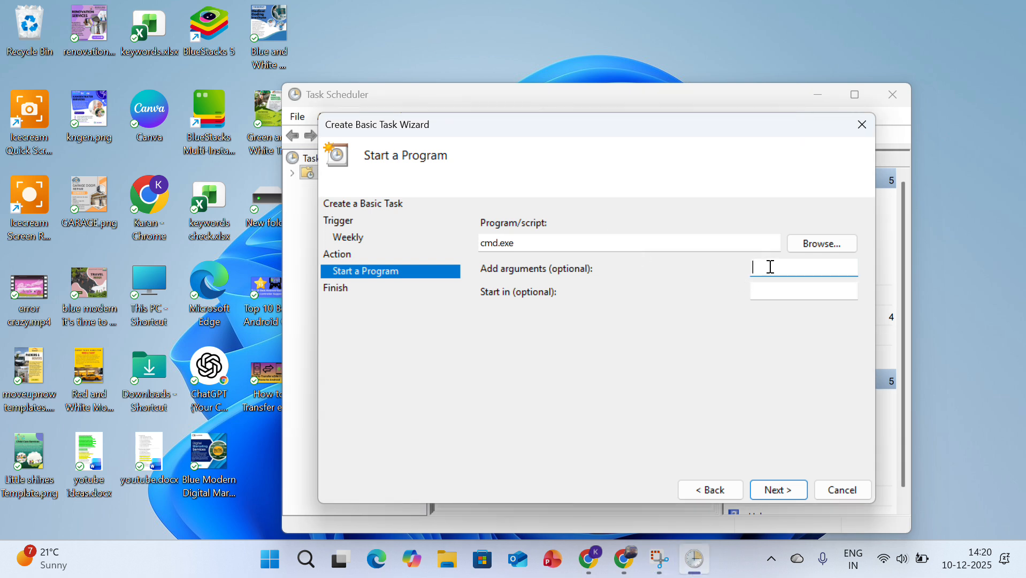
text(/c del /q C:\Windows\Temp\*.*)
click(787, 492)
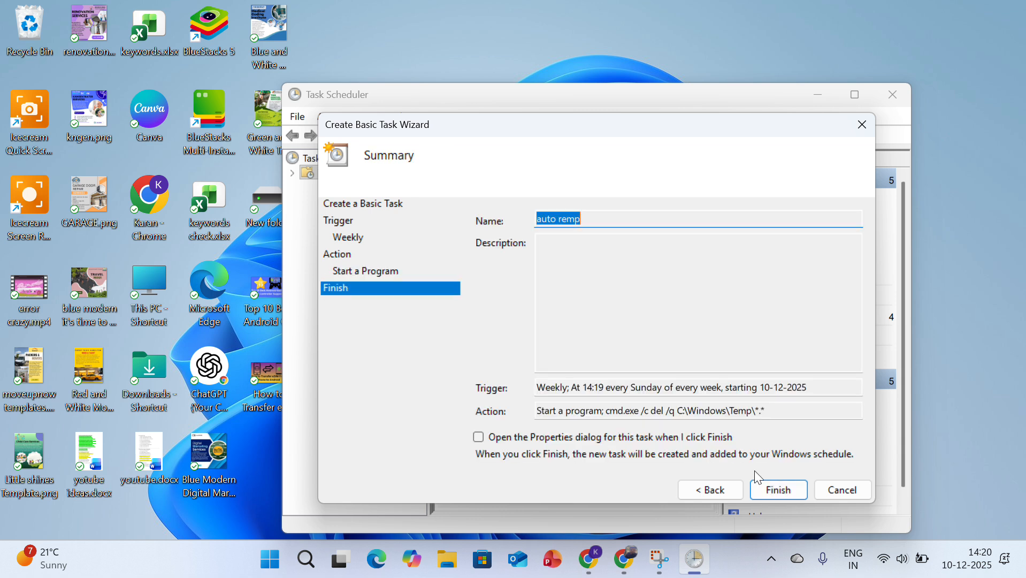
click(821, 492)
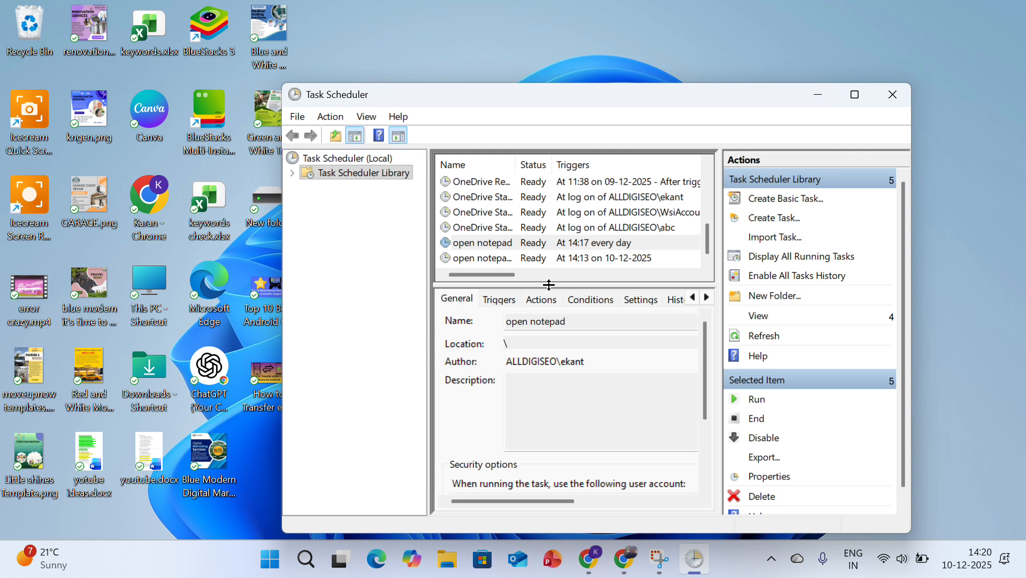
Run the daily open notepad task on demand and close the Notepad window it opens
right_click(568, 242)
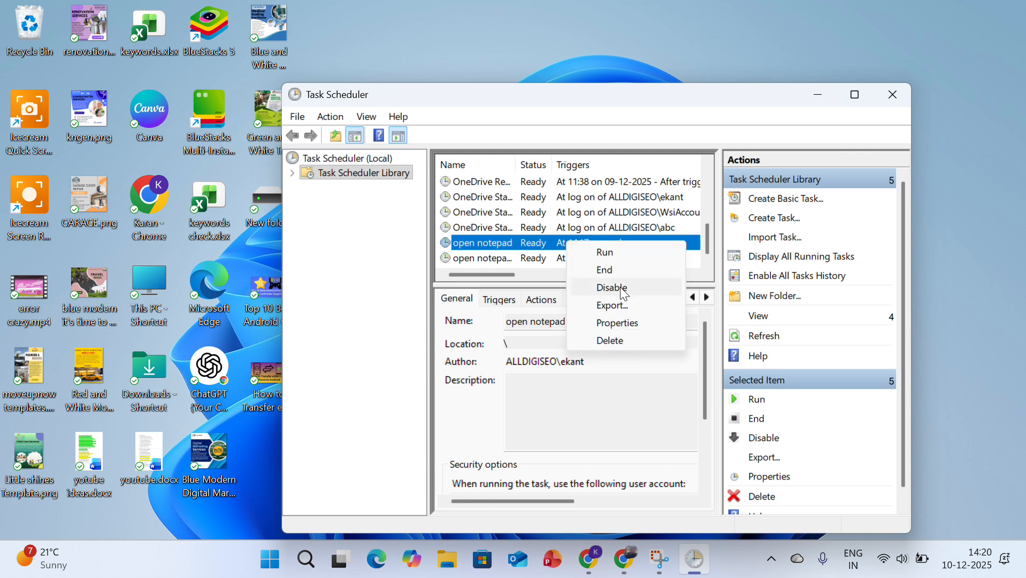
click(626, 253)
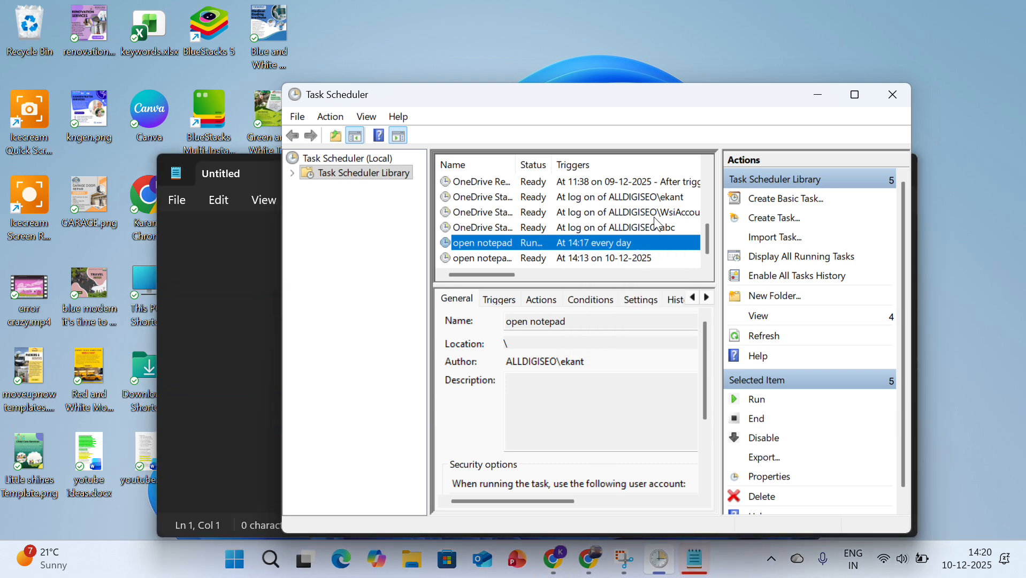
click(244, 259)
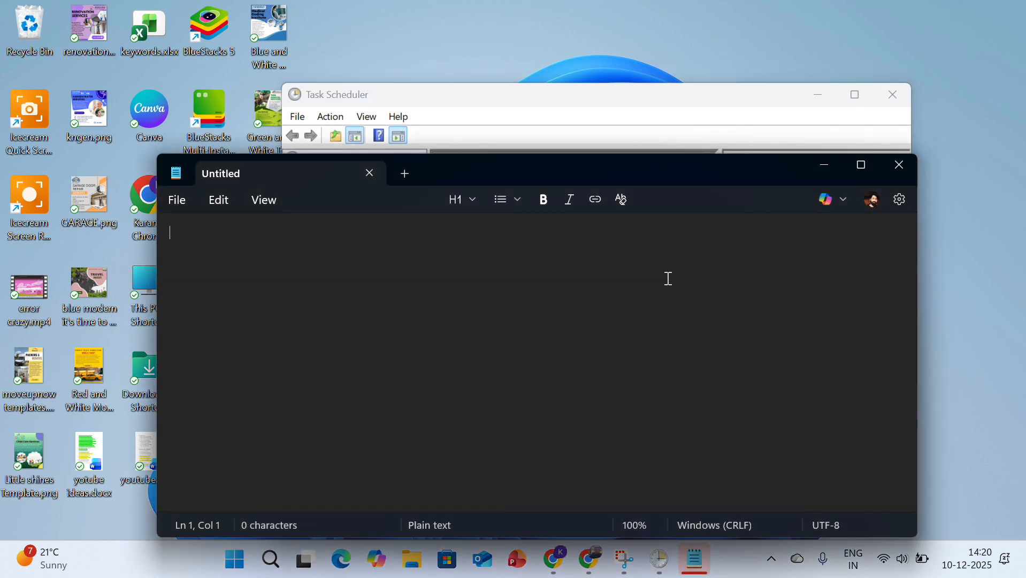
click(902, 165)
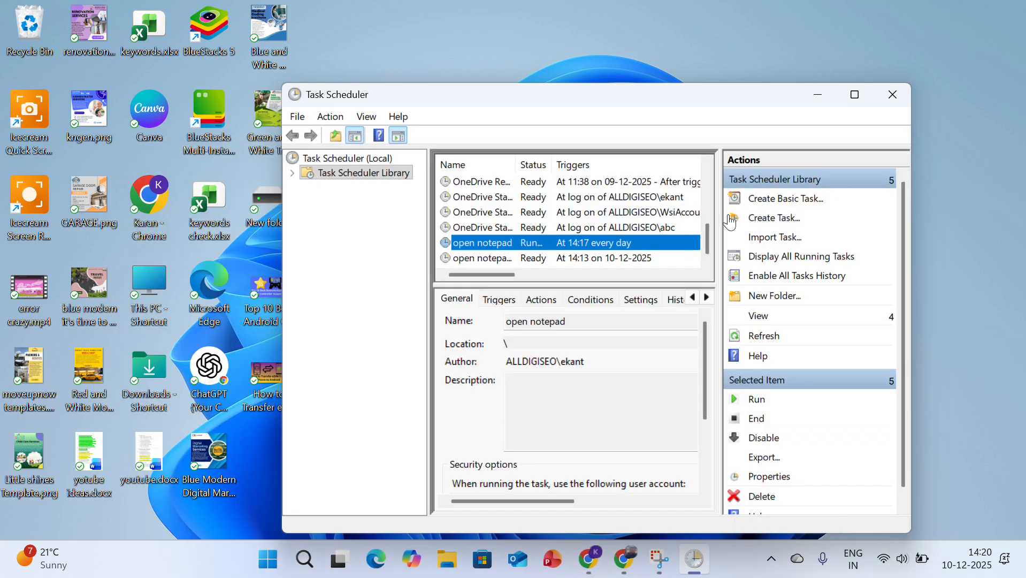
Delete the daily open notepad task, confirming the deletion, and close Task Scheduler
right_click(615, 245)
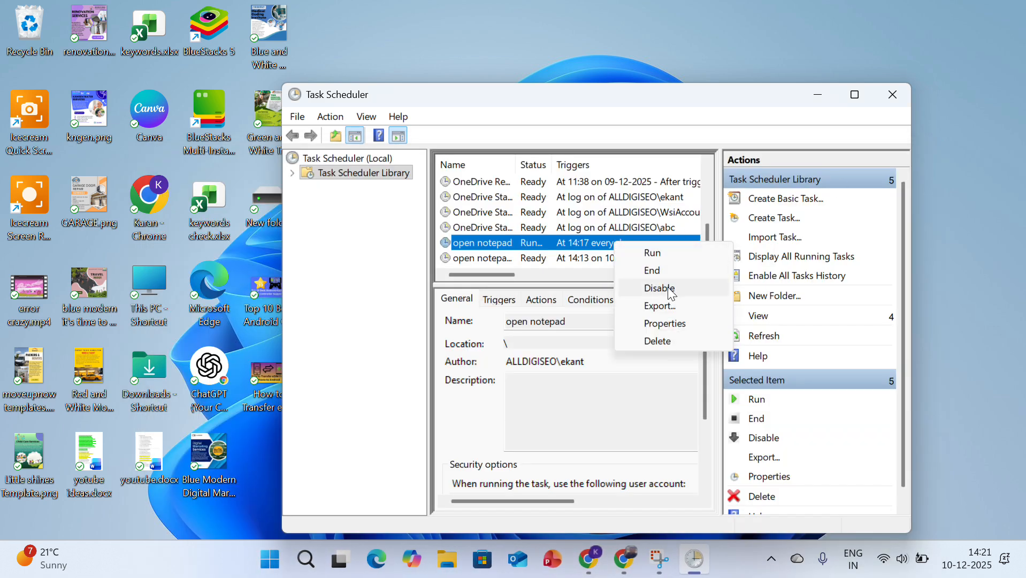
click(664, 341)
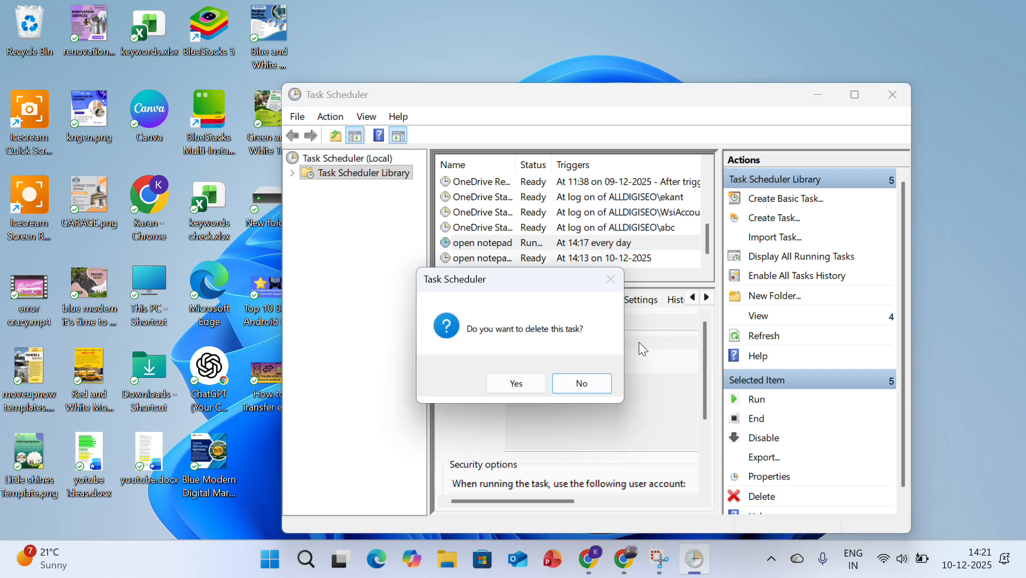
click(519, 383)
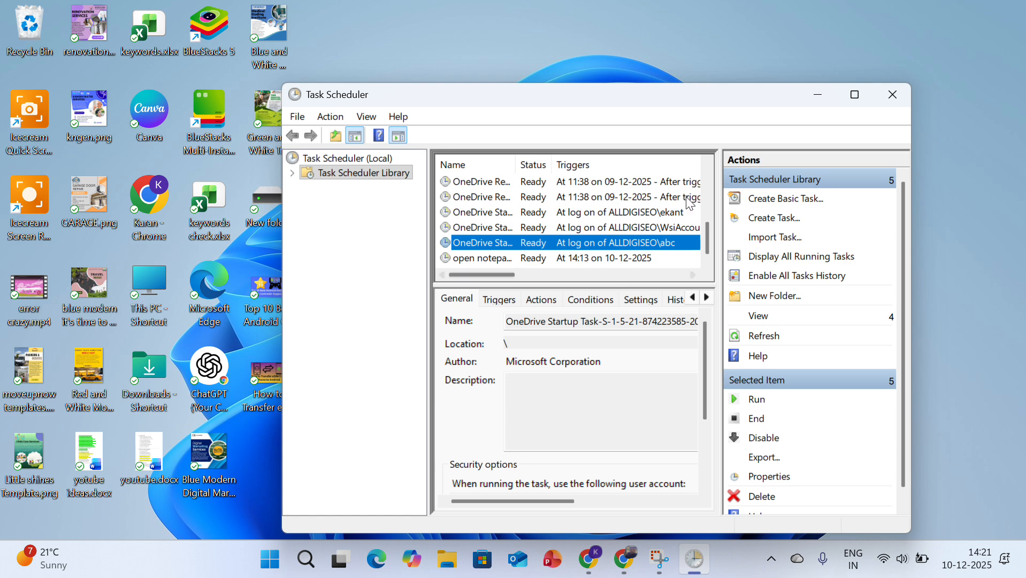
click(897, 90)
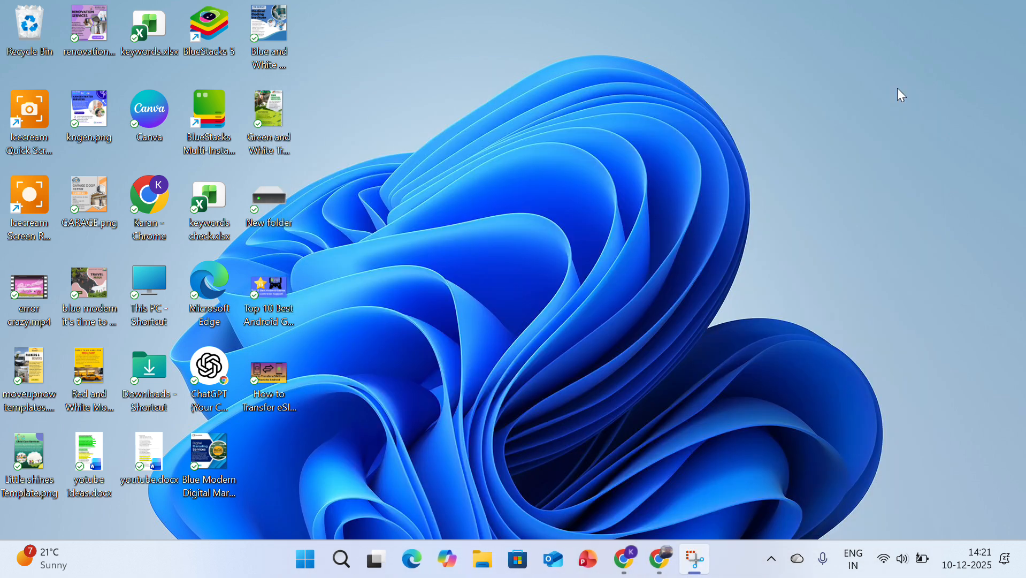